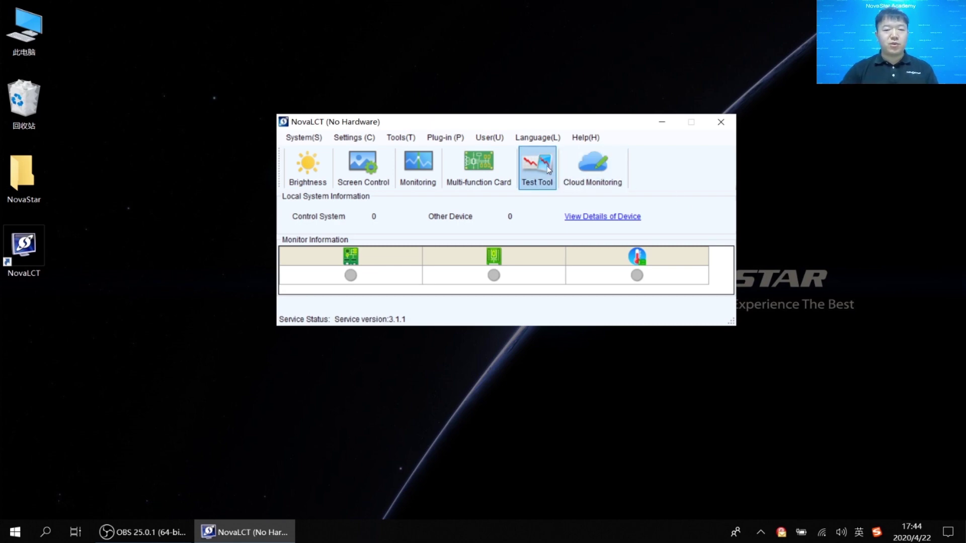
Enter demonstration mode with the login password and launch Tools > Multi-batch Adjustment
click(492, 139)
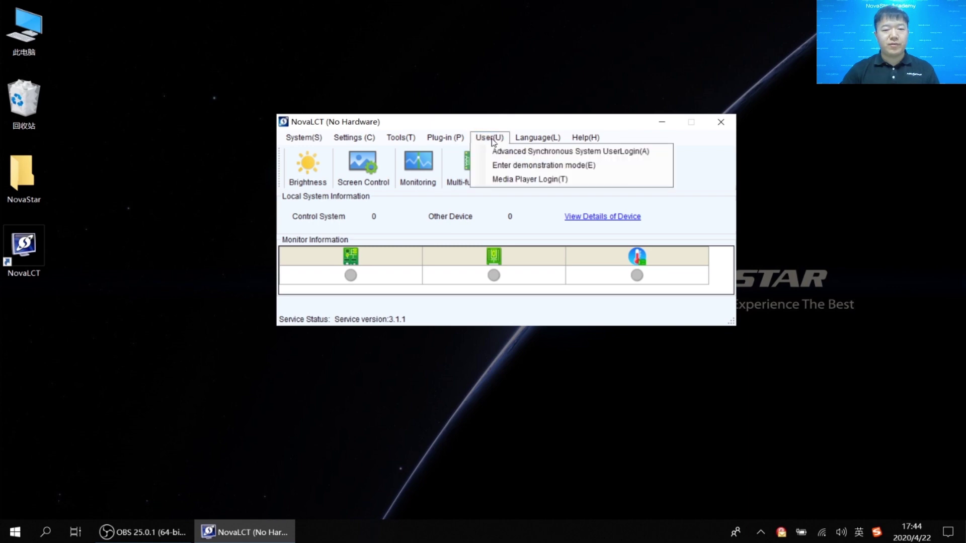
click(506, 168)
key(Return)
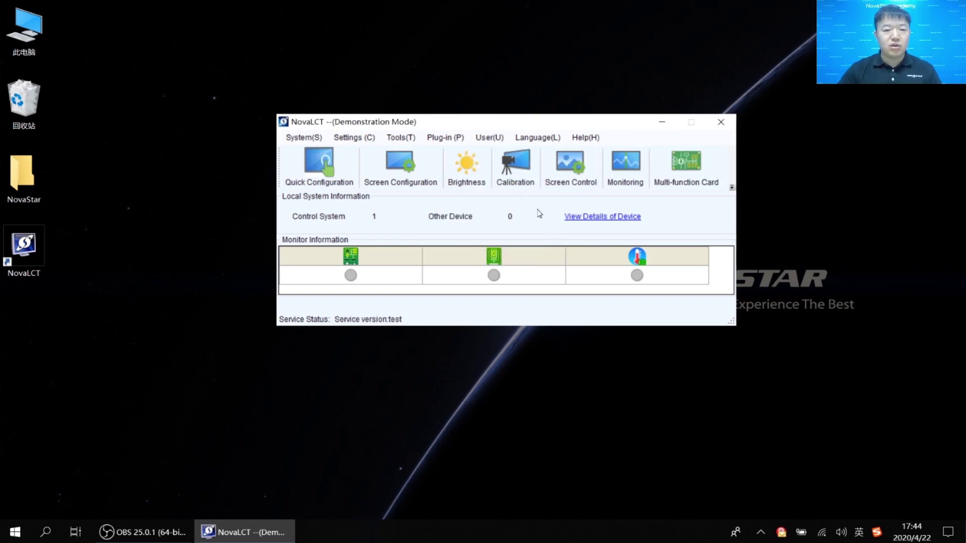
click(409, 142)
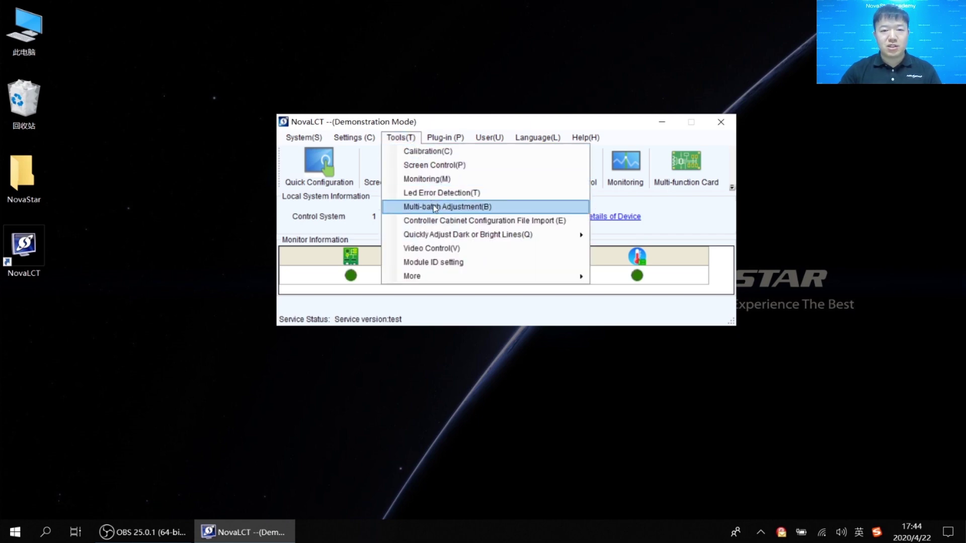
click(435, 207)
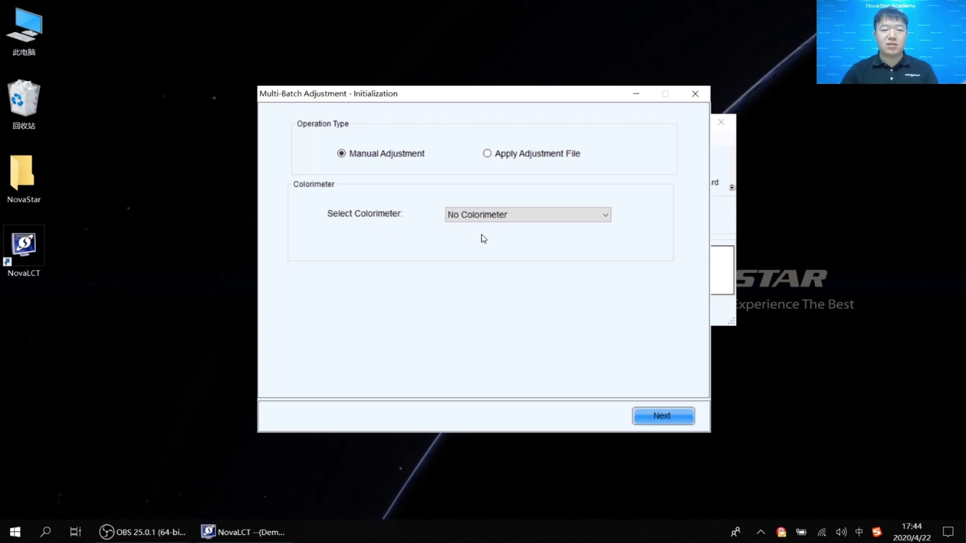
Advance with Manual Adjustment and No Colorimeter, then pick Sample Batches1 to add a sample area
click(678, 421)
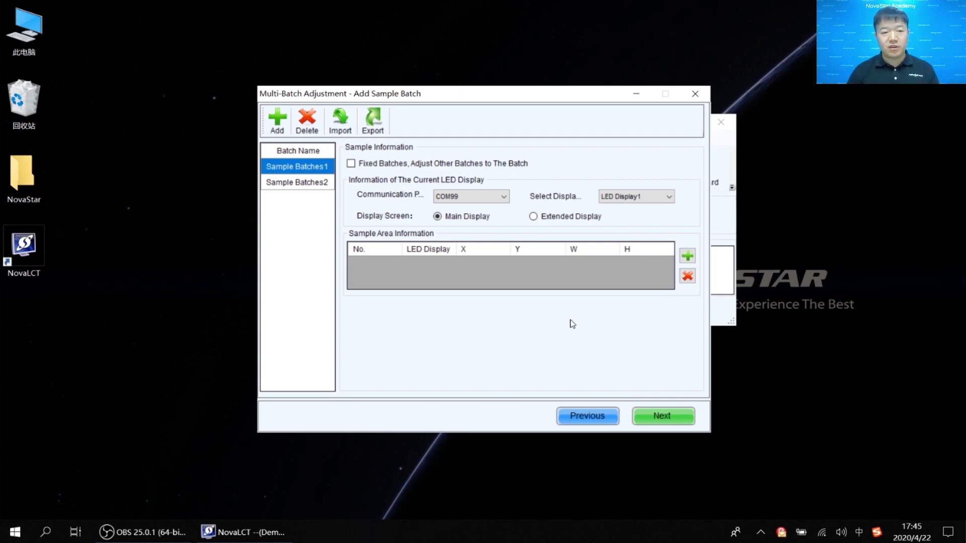
click(305, 170)
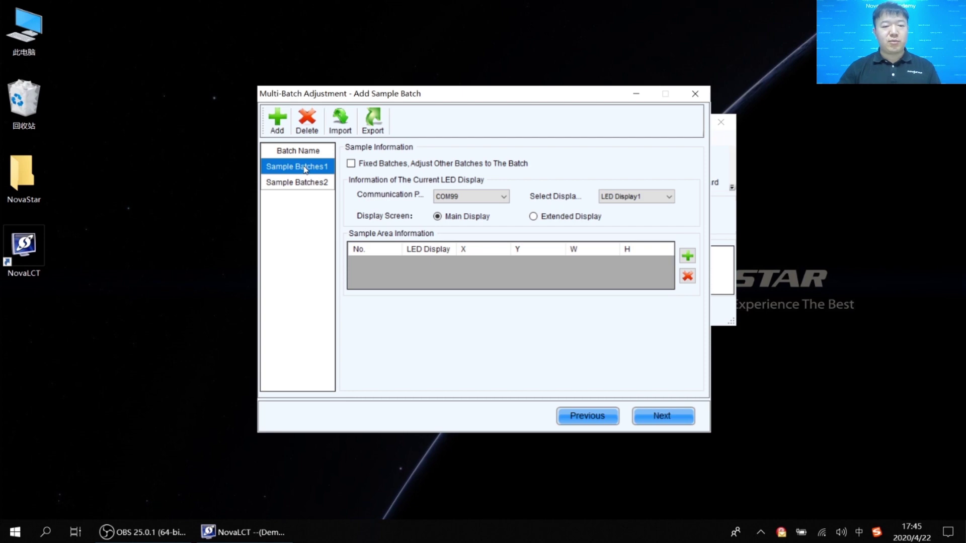
click(691, 255)
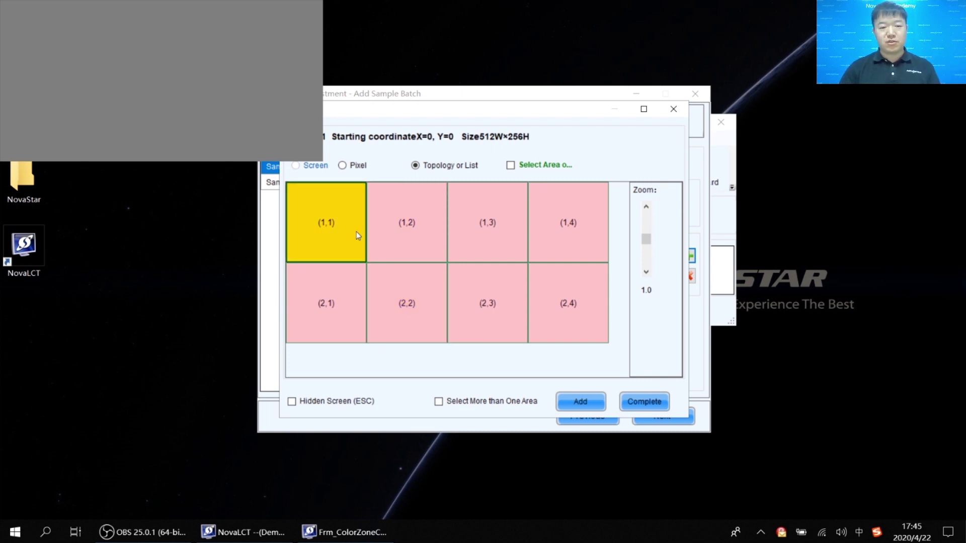
Add cabinet (1,1), 128×128 at X 0, Y 0, to Sample Batches1, then select Sample Batches2
click(318, 205)
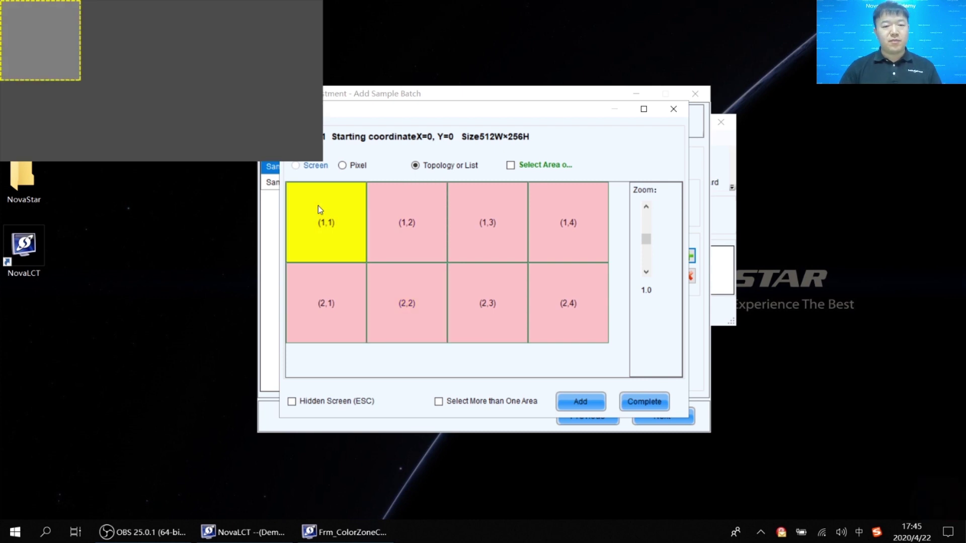
click(579, 402)
click(488, 281)
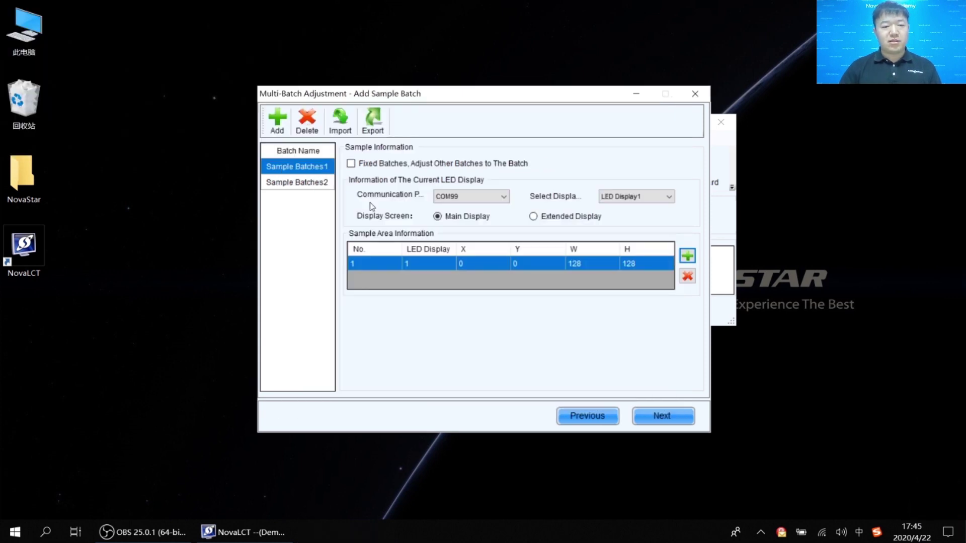
click(311, 183)
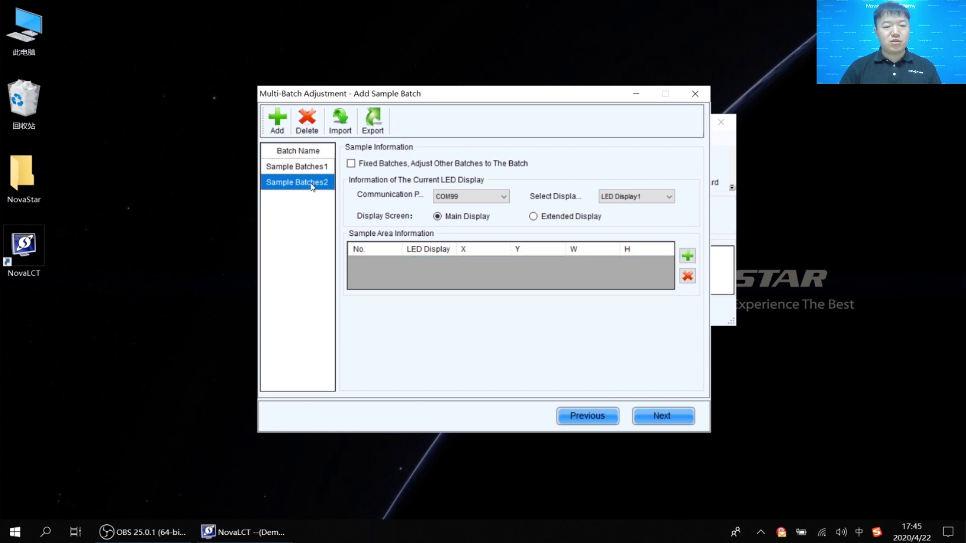
click(688, 256)
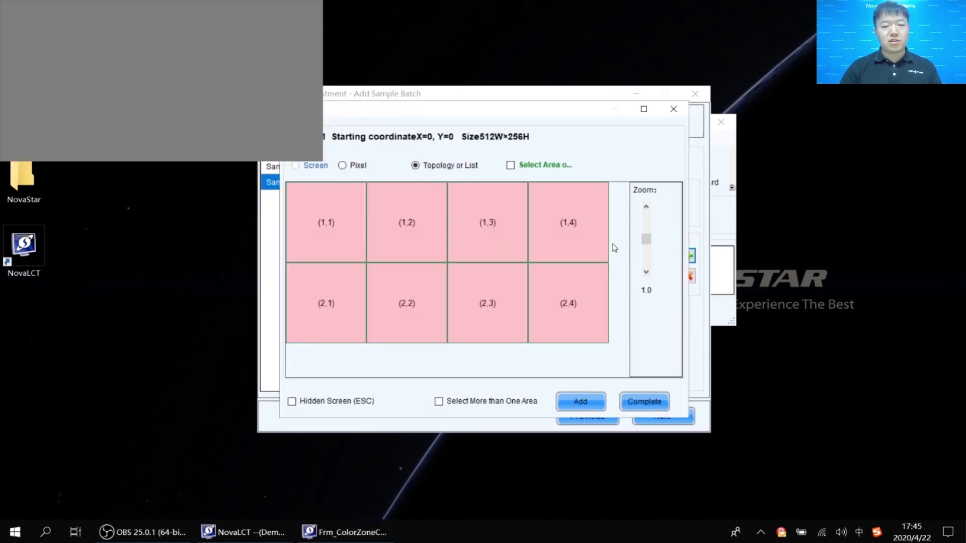
Add cabinet (2,1) to Sample Batches2 as a 128×128 sample area at X 0, Y 128
click(333, 298)
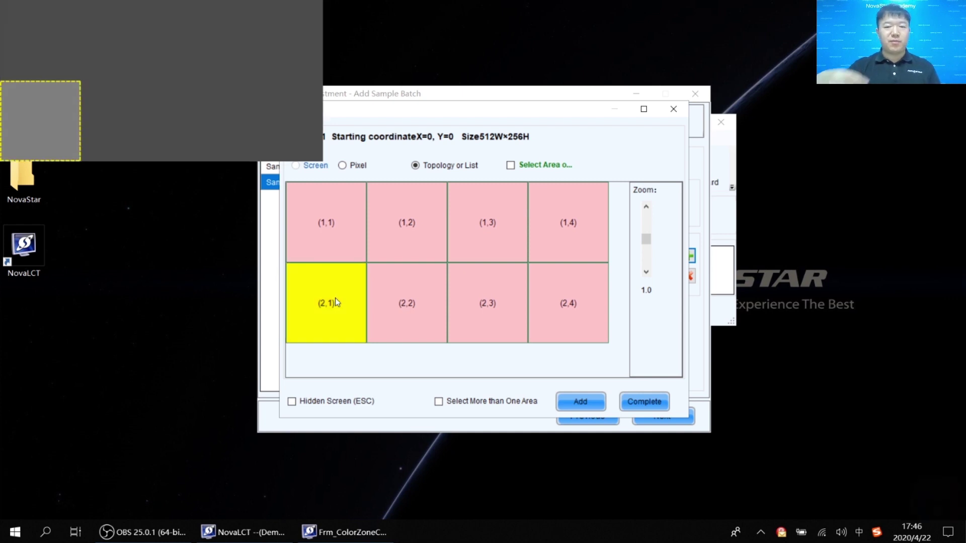
click(581, 406)
click(483, 281)
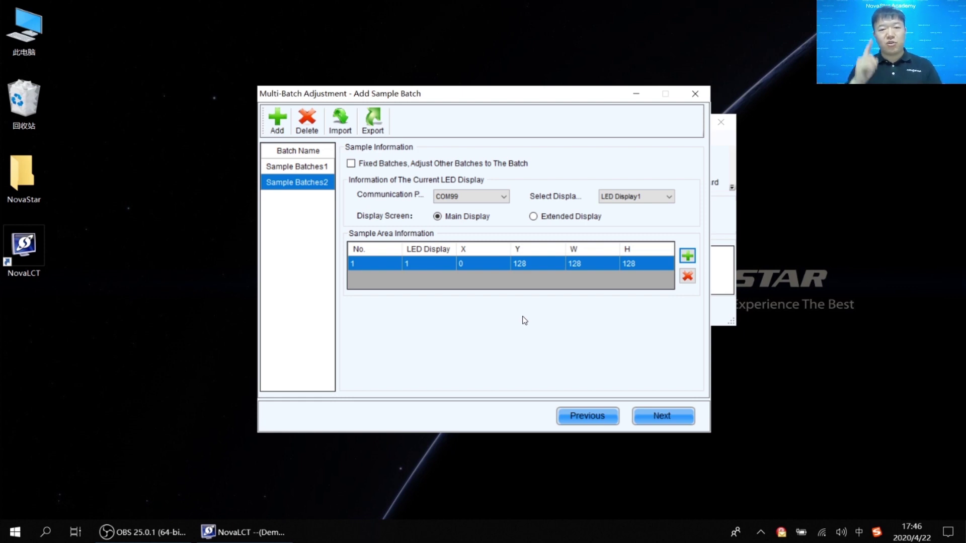
Fix Sample Batches1 as the reference batch, select Sample Batches2, and proceed to Sample Batch Adjustment
click(316, 166)
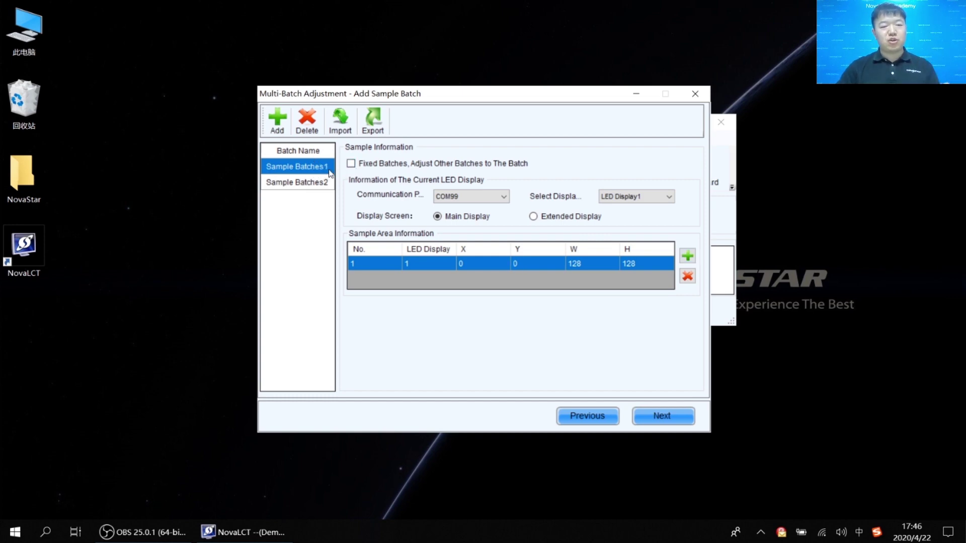
click(351, 164)
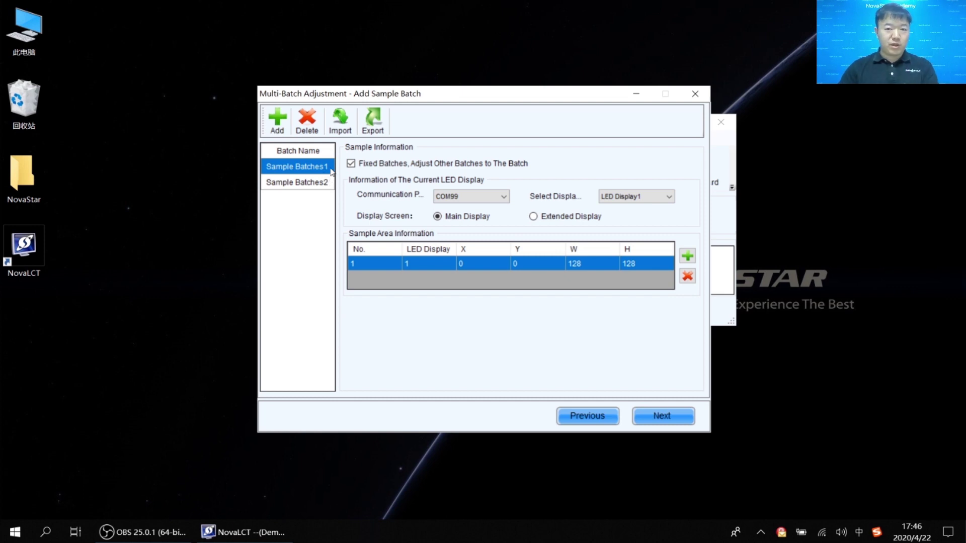
click(325, 182)
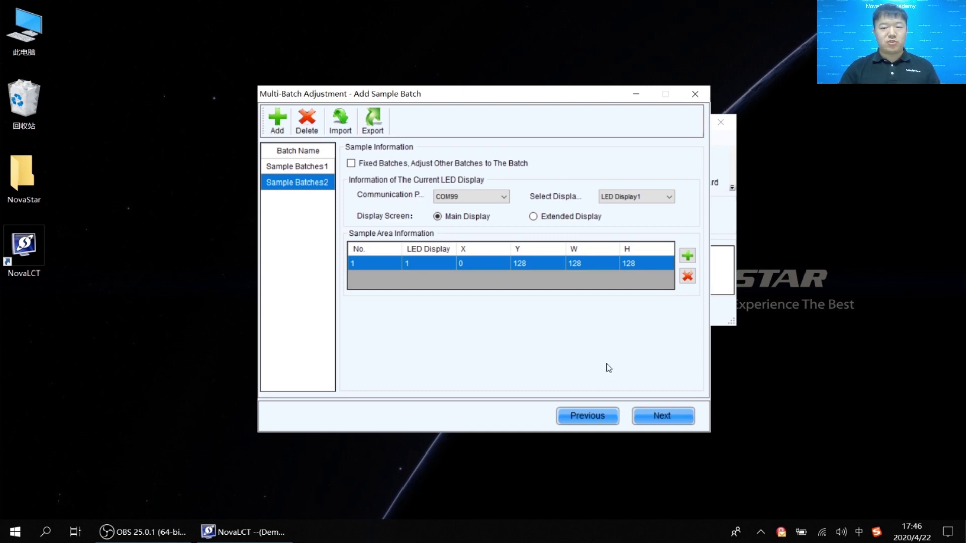
click(673, 418)
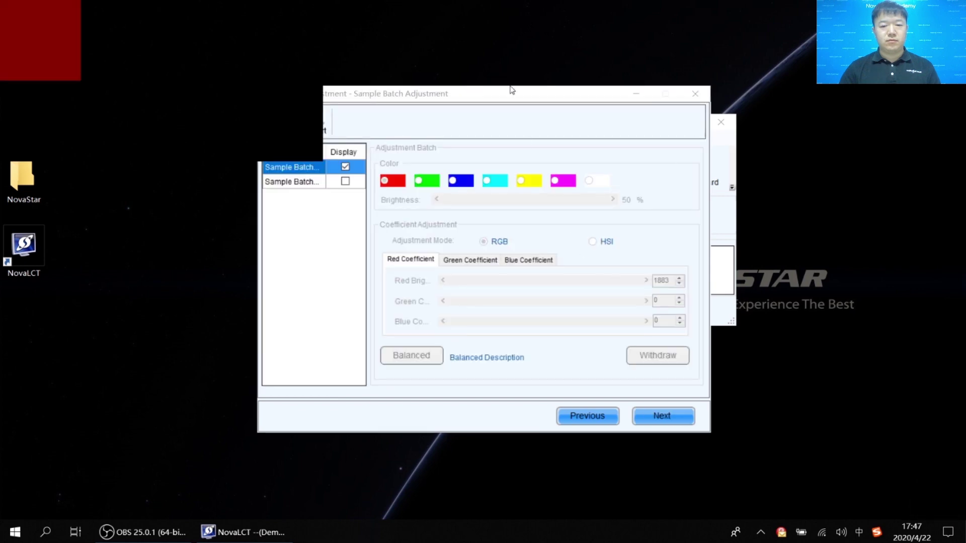
Select the second sample batch, which outputs blue at Blue Brightness 1883 with red and green at 0
drag(509, 92, 578, 91)
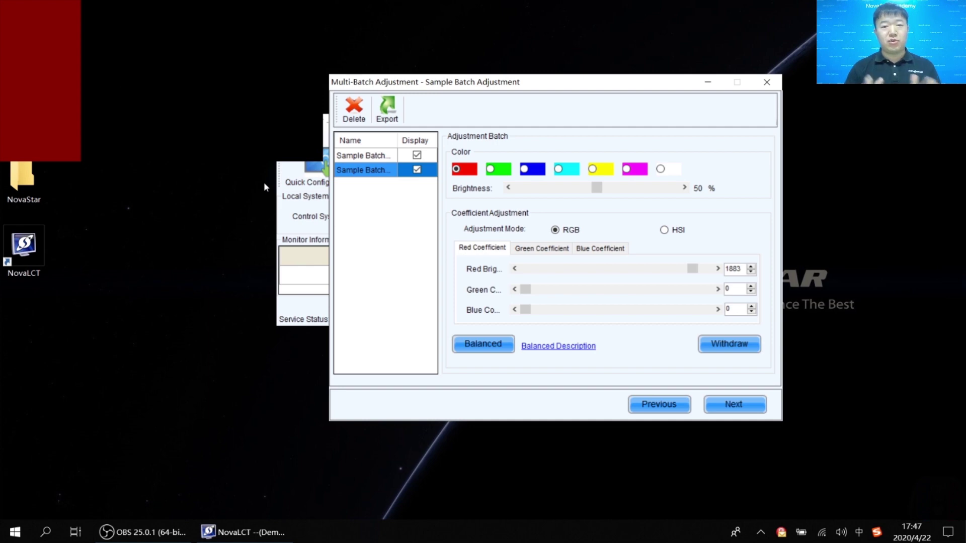
click(379, 156)
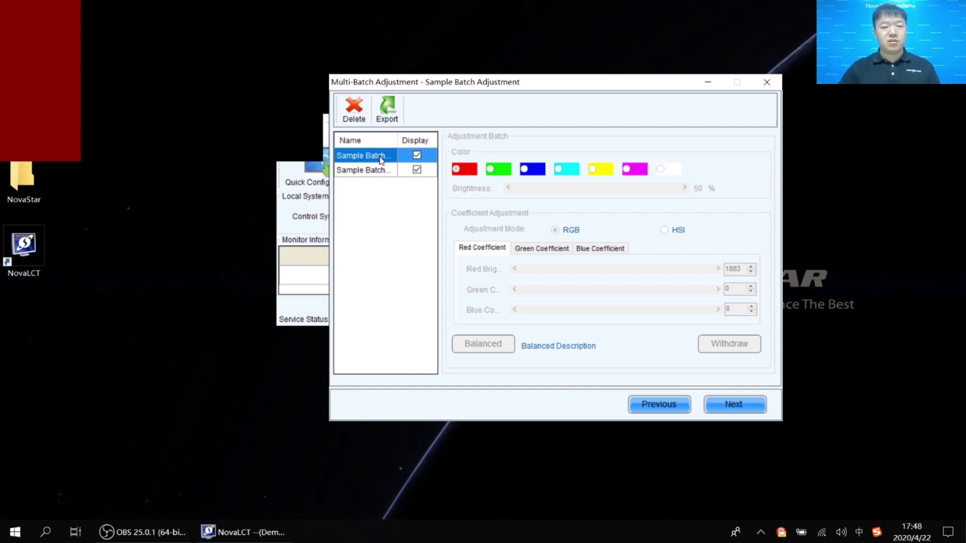
click(386, 172)
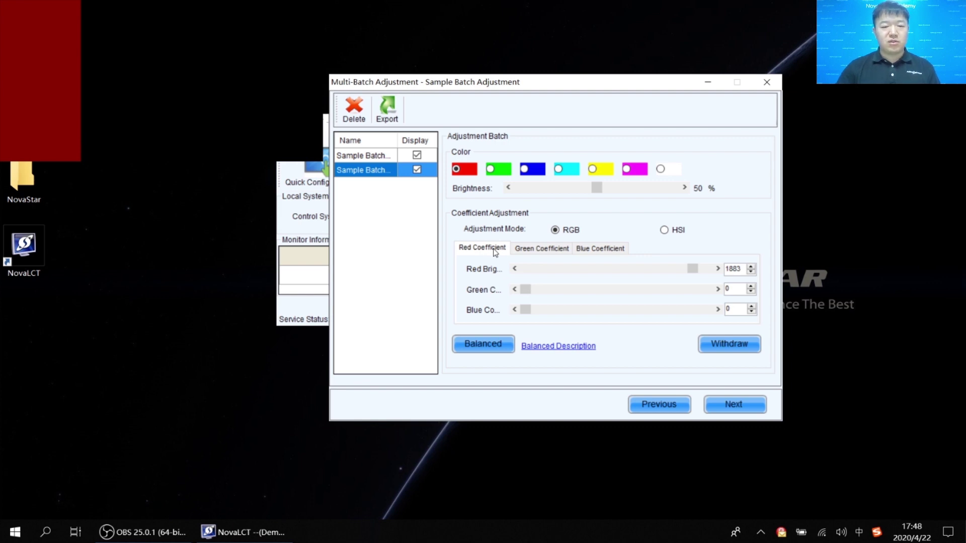
click(538, 249)
Review the Blue and Red coefficients, then switch to HSI mode (Brightness 627, Saturation 2047, Hue 1023)
click(598, 251)
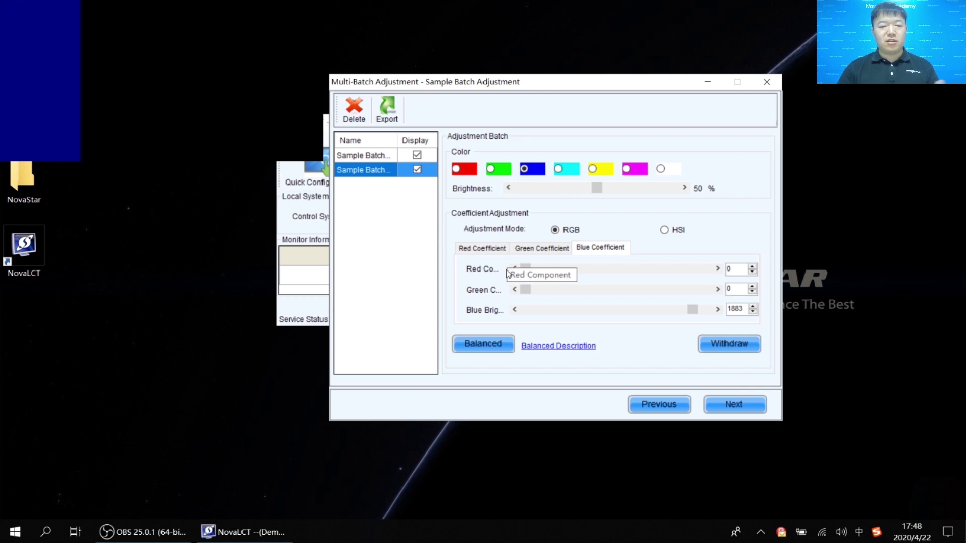
click(489, 251)
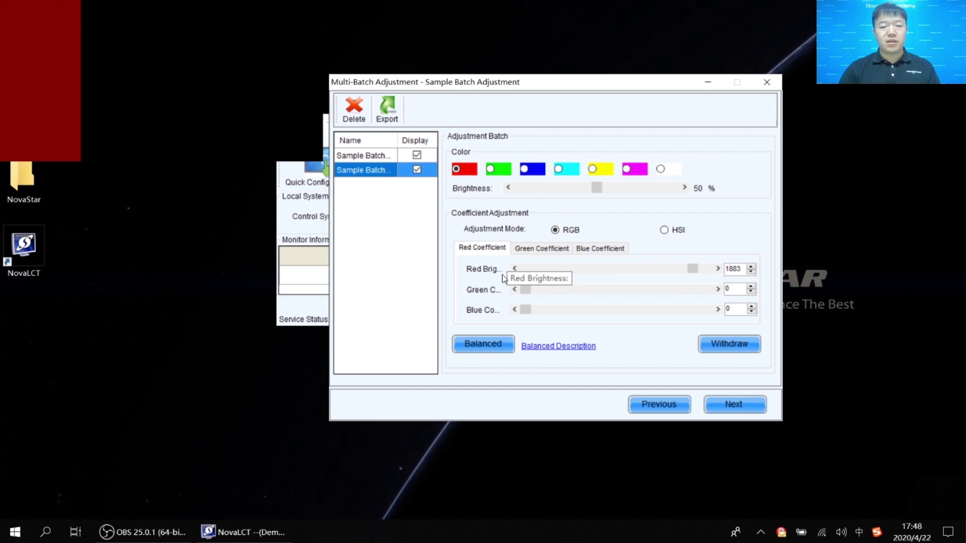
click(675, 232)
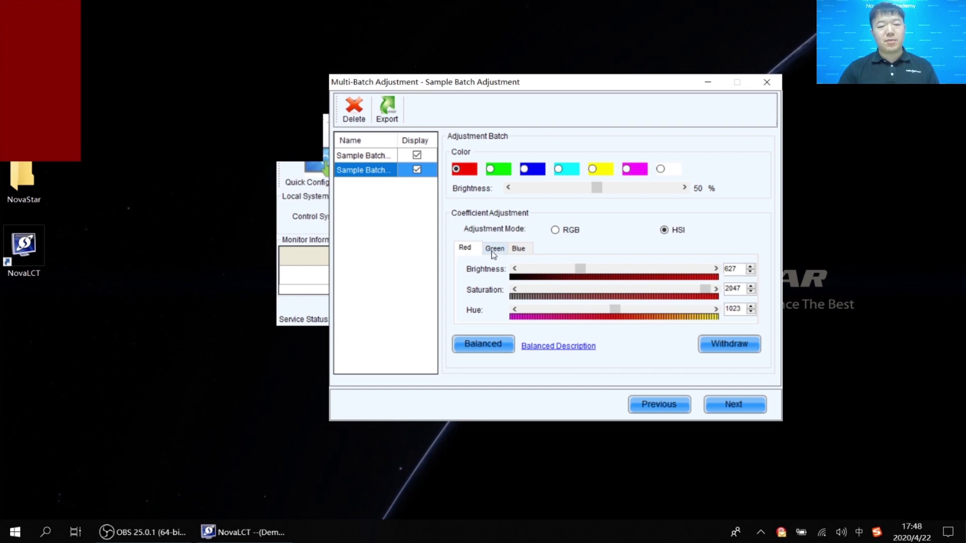
click(520, 248)
click(465, 247)
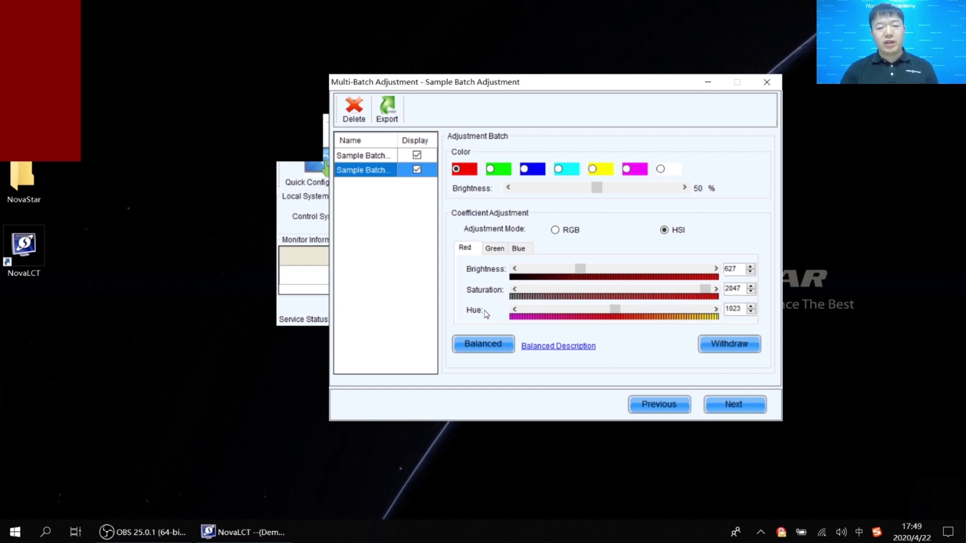
click(498, 344)
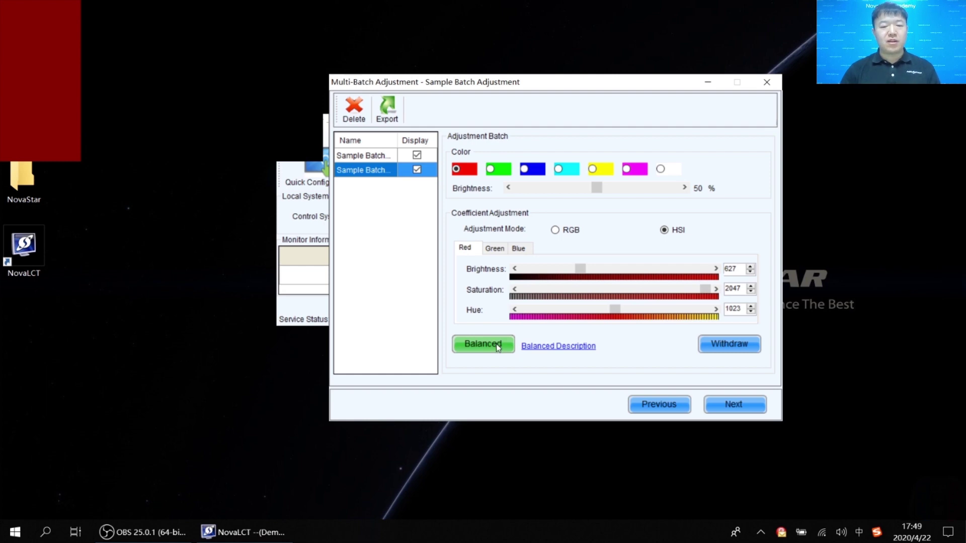
Balance the second batch against reference Sample Batches1 and reach the White step at 1883 brightness
click(498, 346)
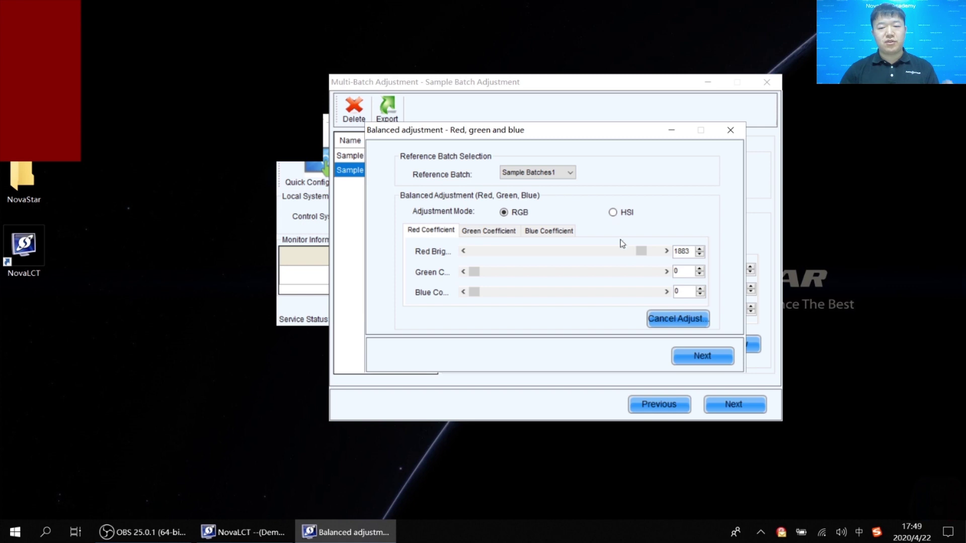
click(706, 360)
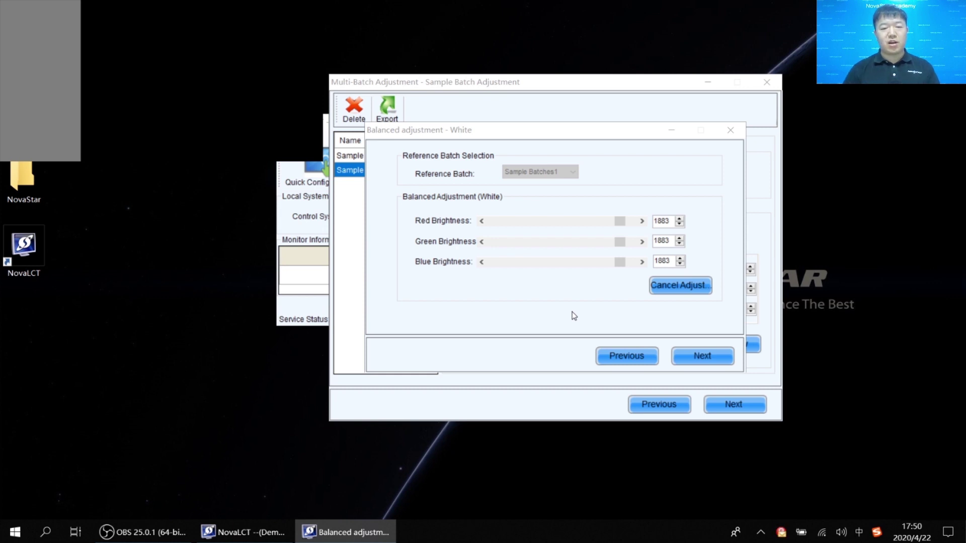
Upload the white coefficients and reach the Balanced match step with Auto Balancing ticked
click(714, 355)
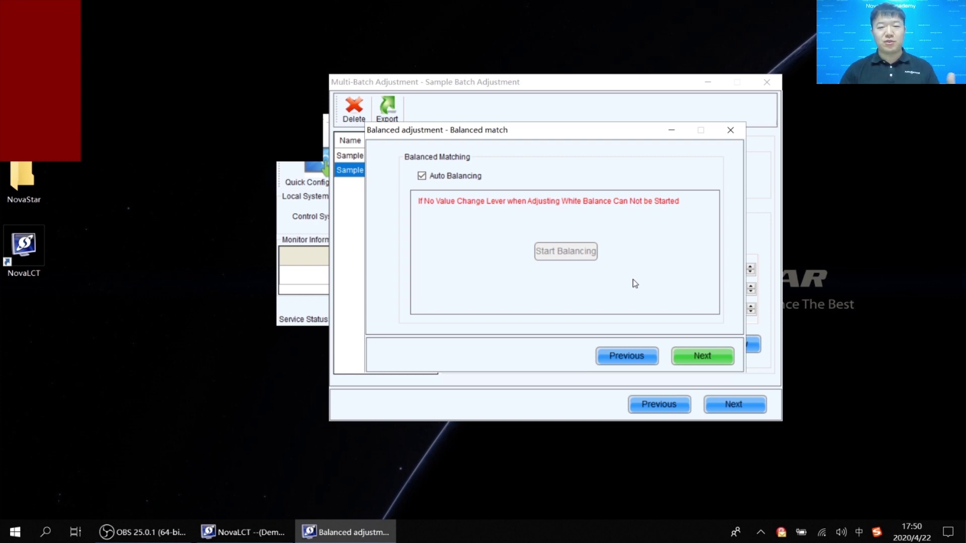
click(702, 357)
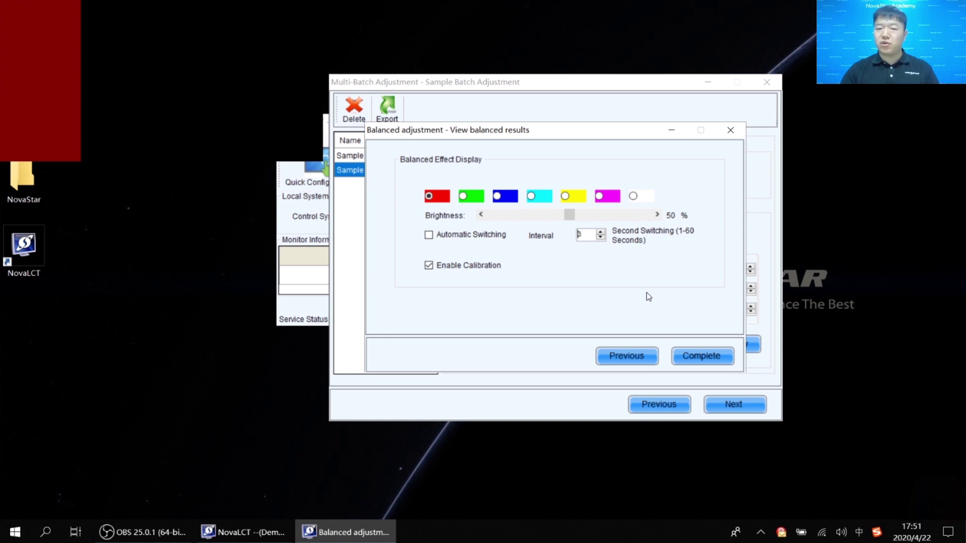
Complete the balancing, reach Apply of Adjustment Results with Enable Correction ticked, and select Sample Batches2
click(702, 356)
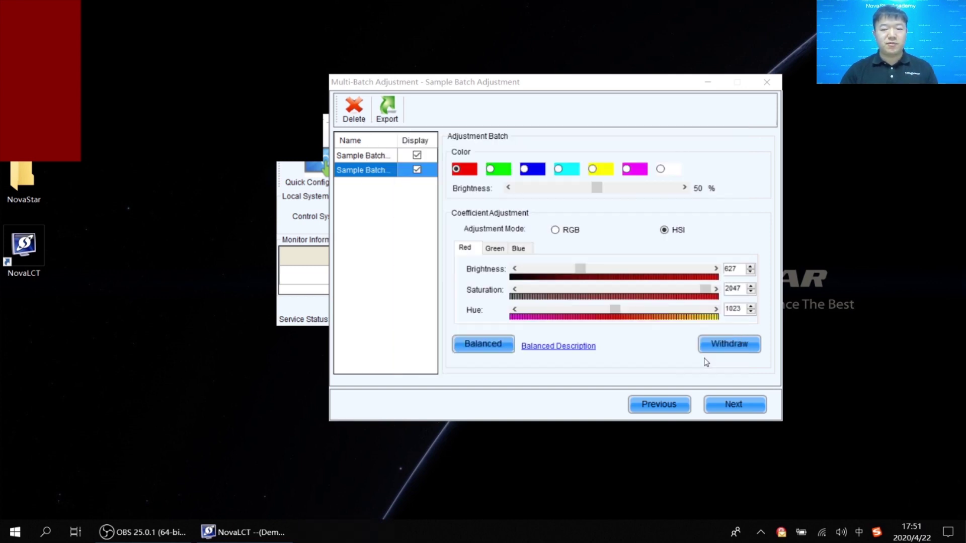
click(734, 404)
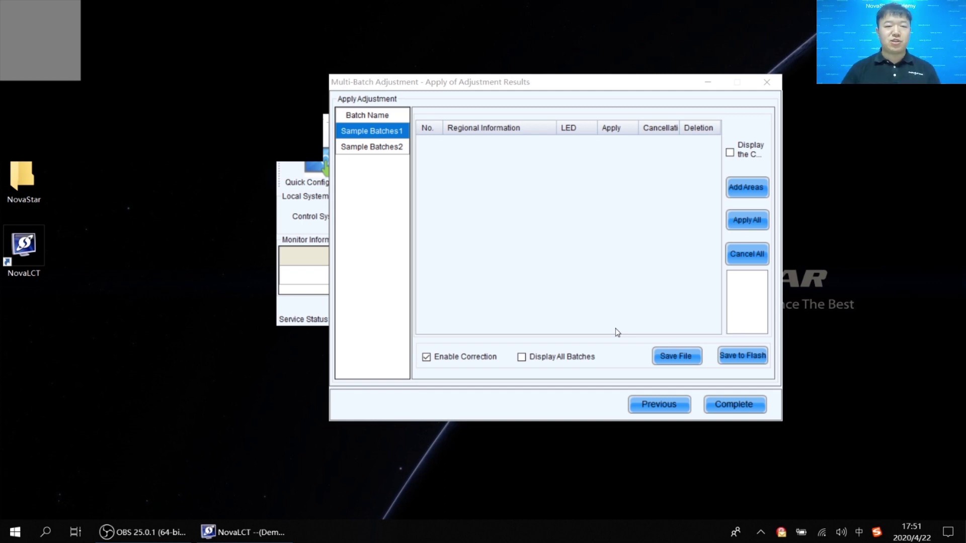
click(385, 149)
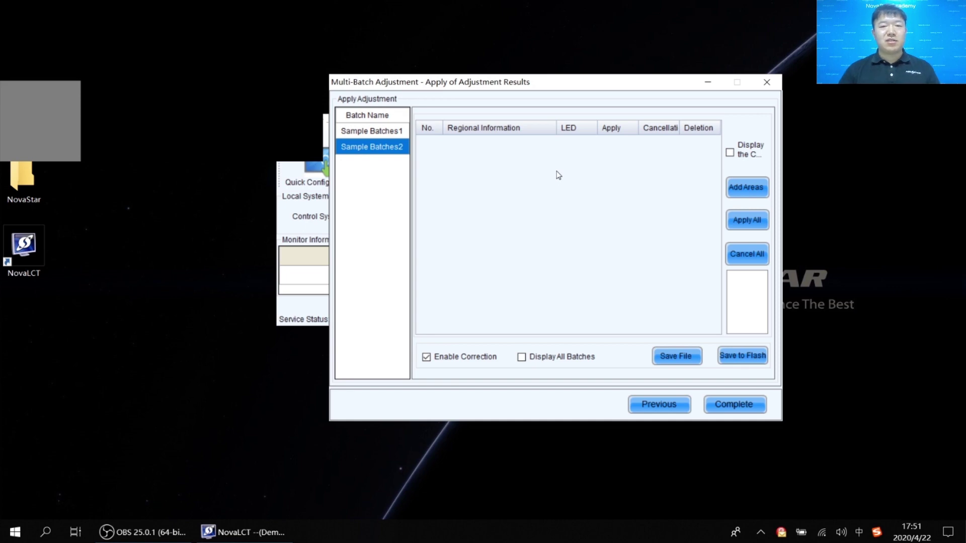
Add cabinets (2,2) through (2,4) as an area of Sample Batches2, then apply all batch coefficients
click(751, 193)
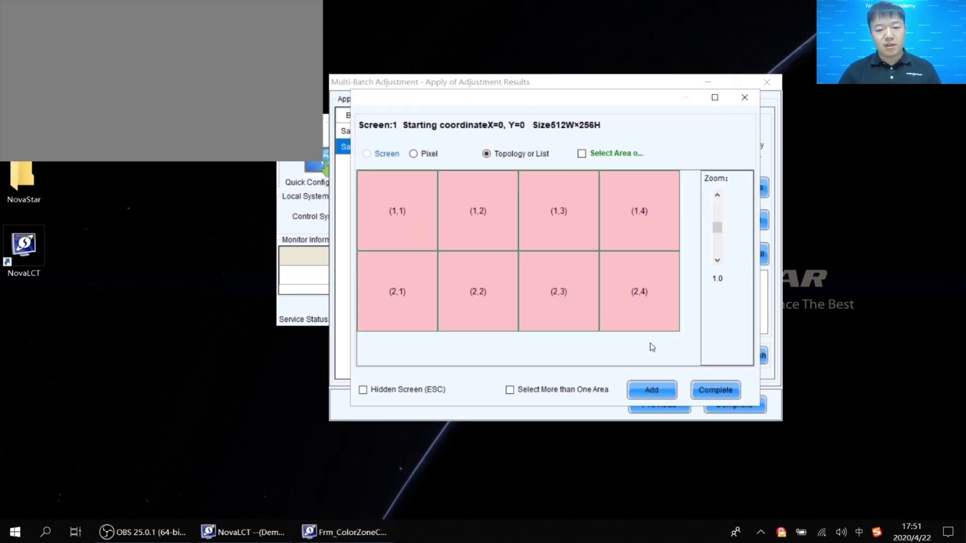
drag(663, 358, 460, 275)
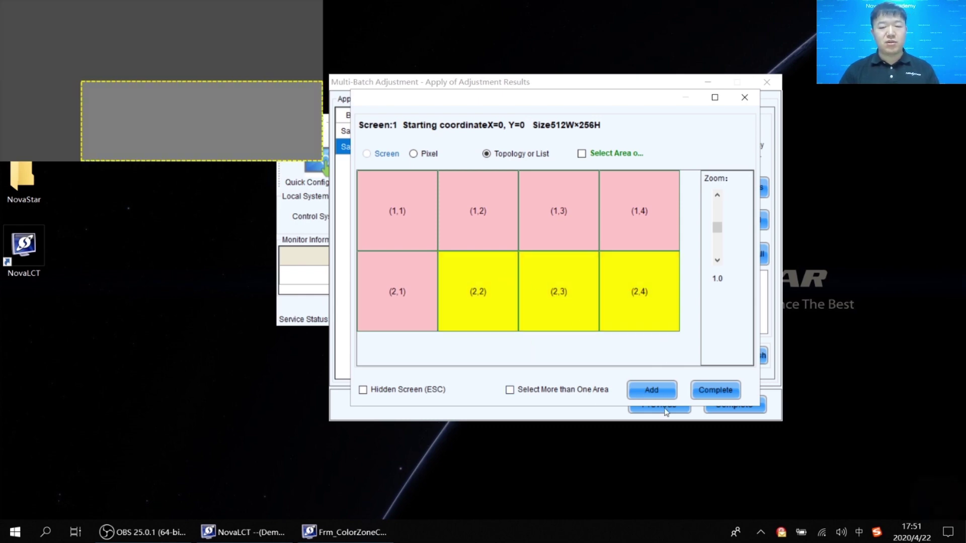
click(654, 390)
click(554, 272)
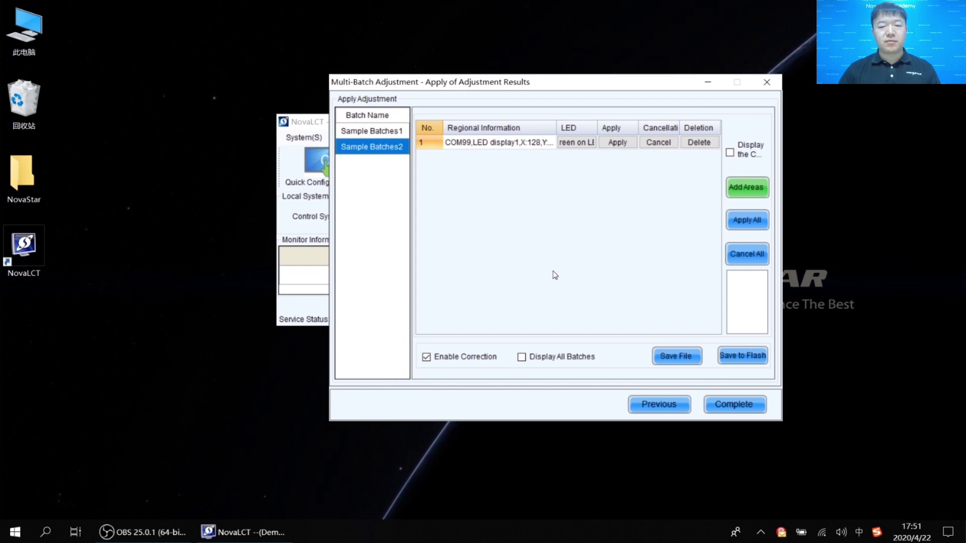
click(739, 223)
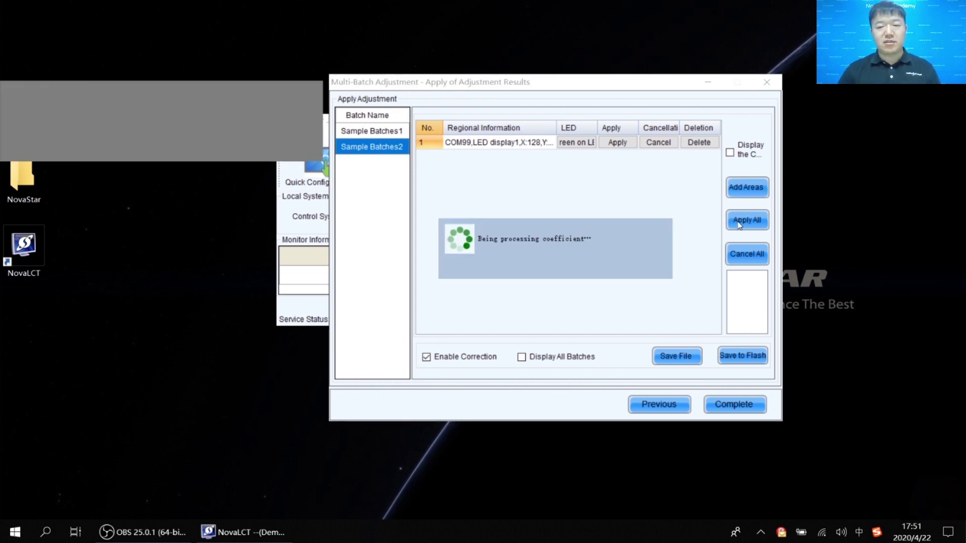
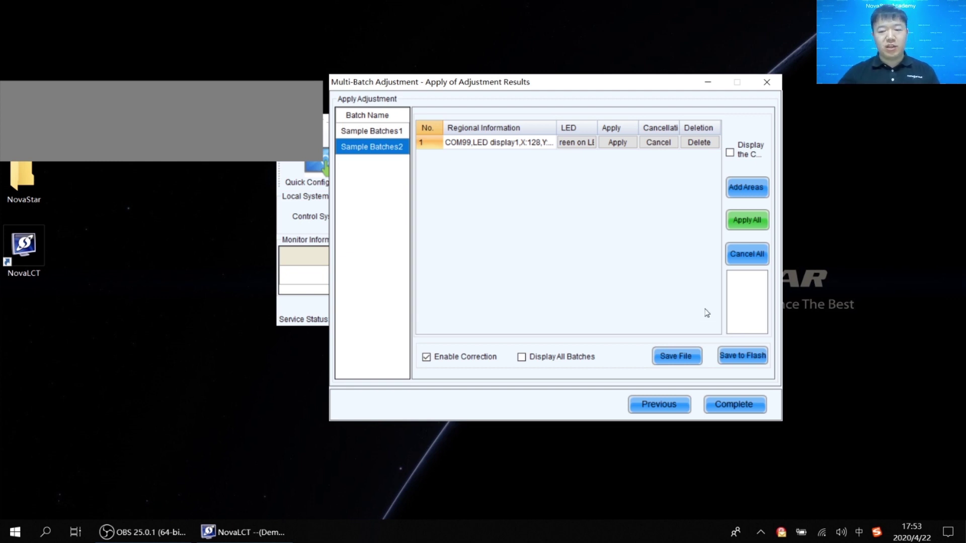
Save the multi-batch adjustment to the LED display's flash and acknowledge the curing success message
click(742, 361)
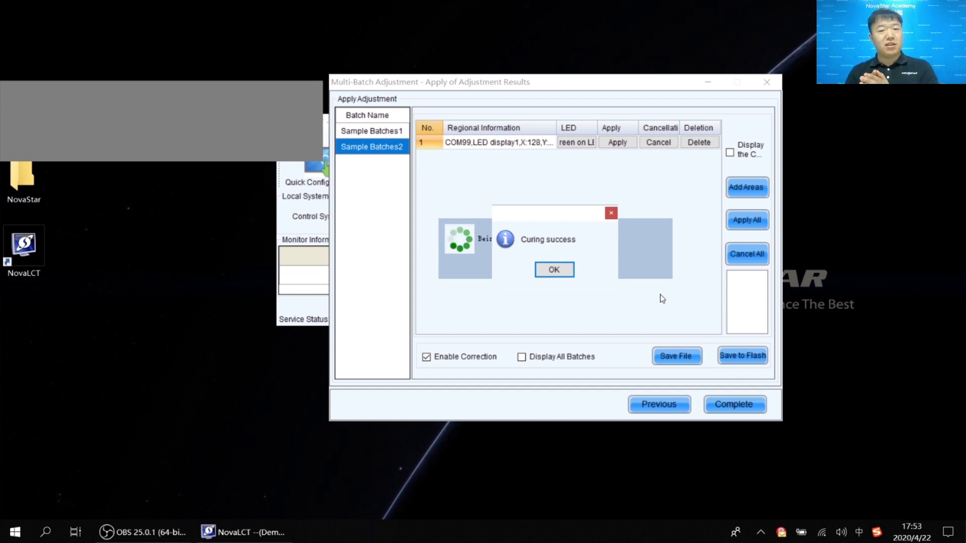
click(553, 269)
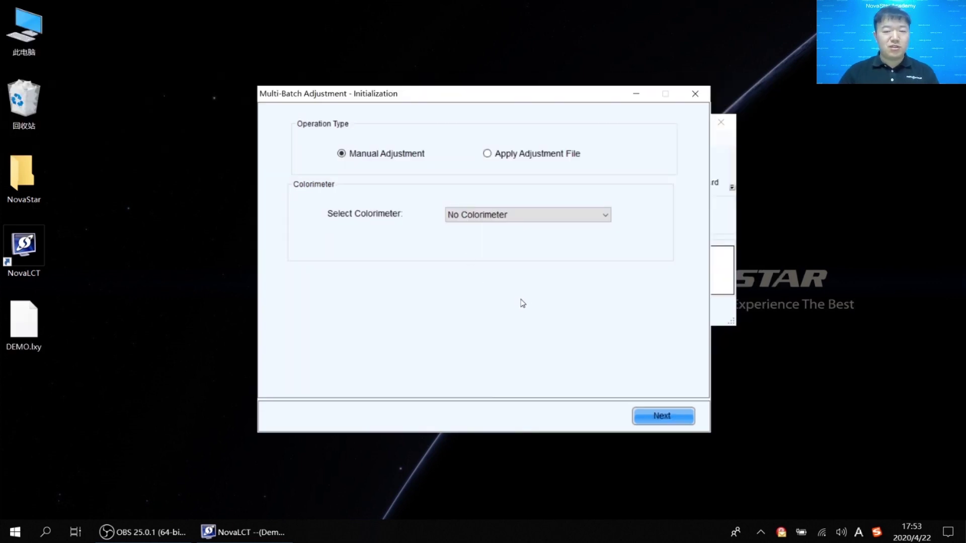
Choose Apply Adjustment File, load DEMO.lxy from the desktop, and continue past Initialization
click(523, 153)
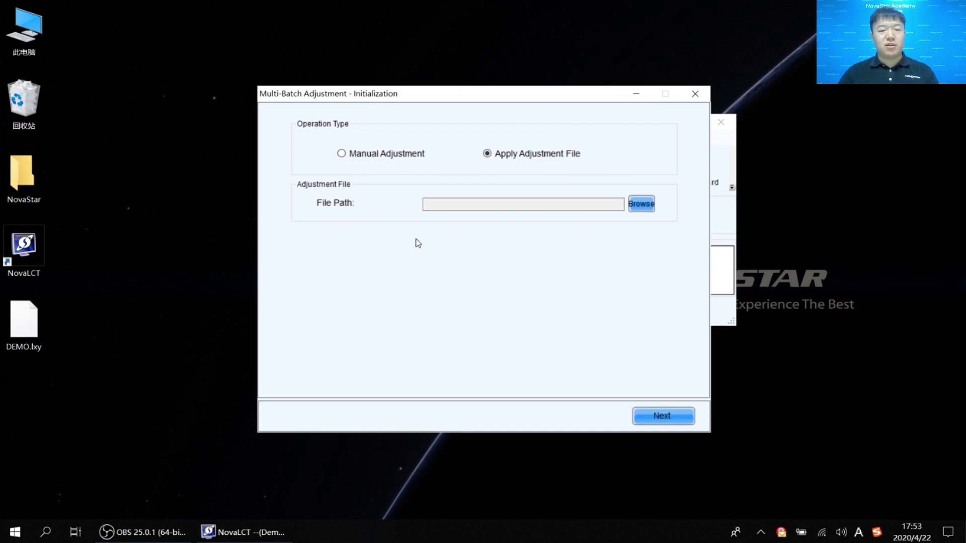
click(649, 213)
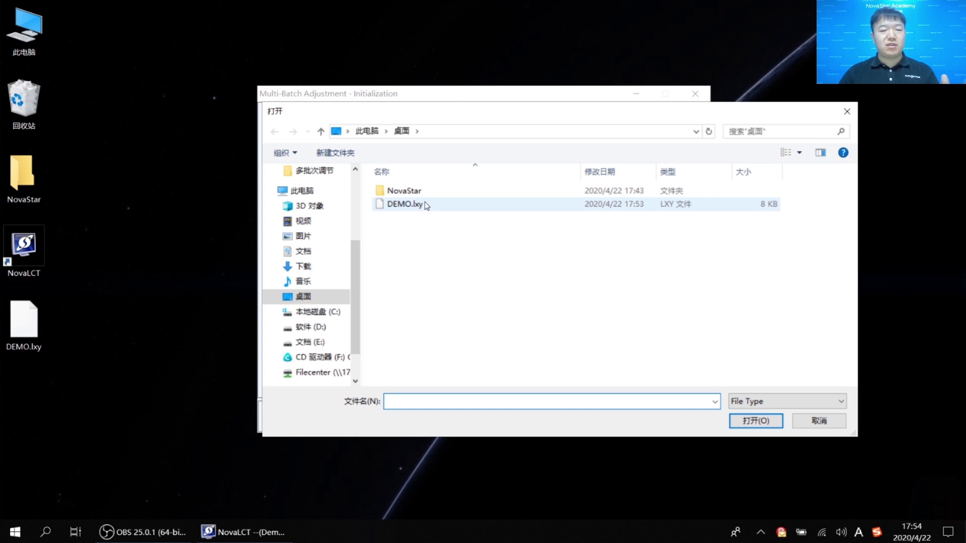
click(424, 202)
click(756, 423)
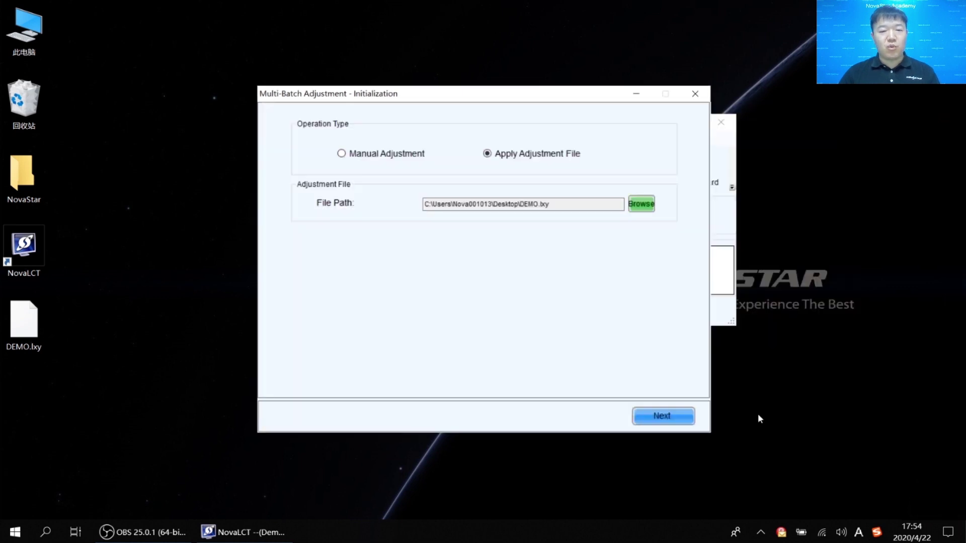
click(662, 418)
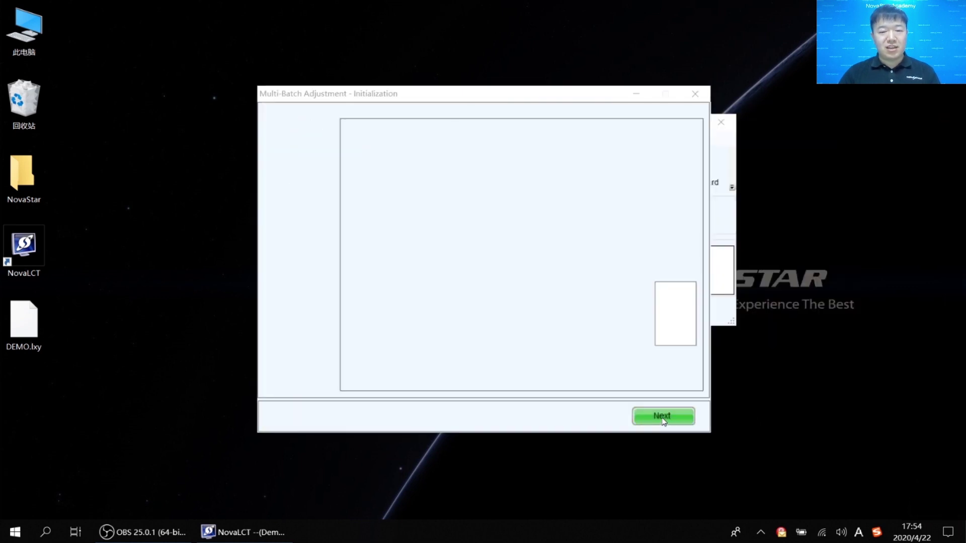
Select Sample Batches2, leave Add Areas unchanged, then complete the adjustment and confirm
drag(560, 92, 597, 92)
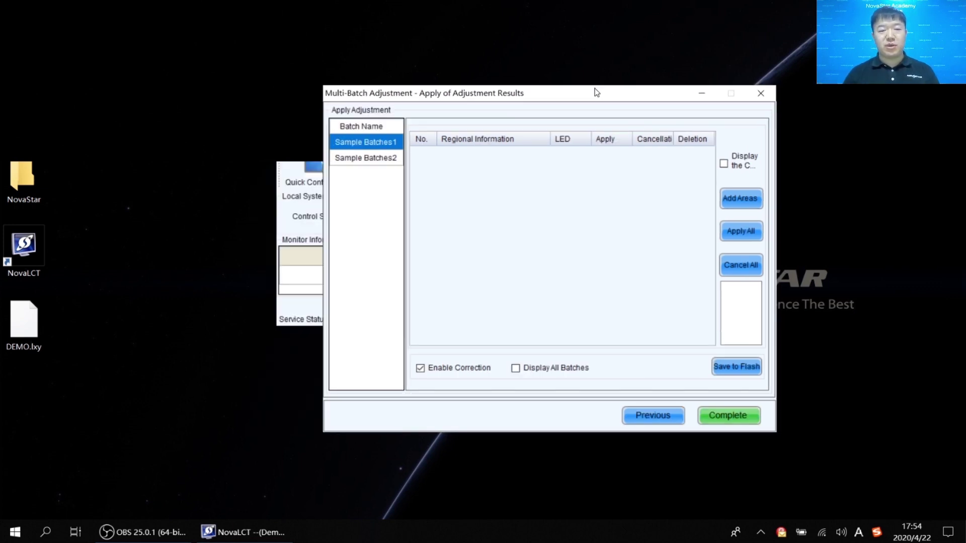
click(366, 157)
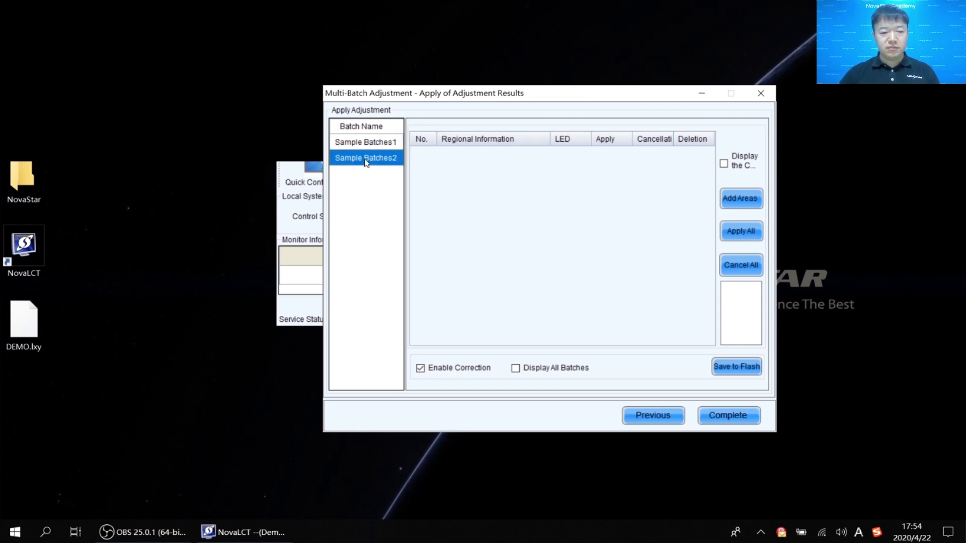
click(747, 205)
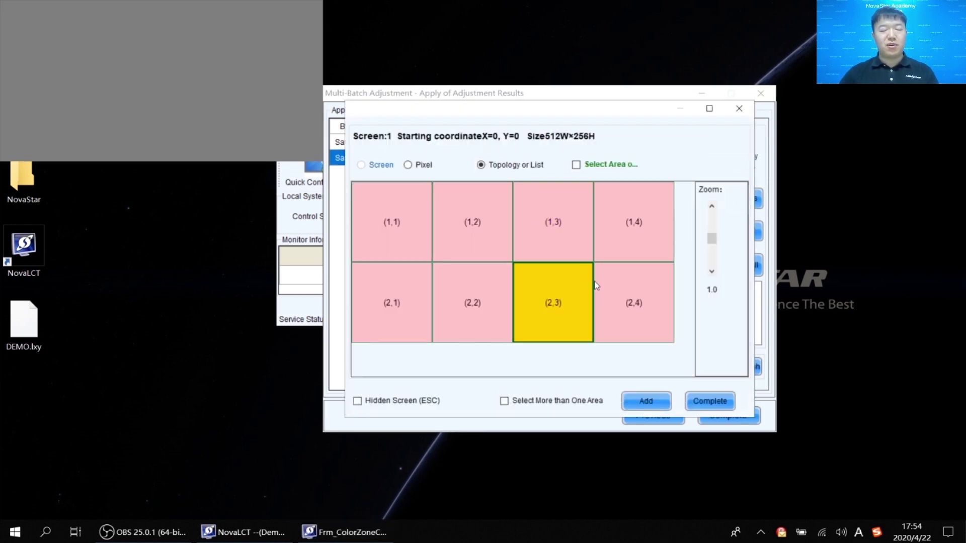
click(739, 108)
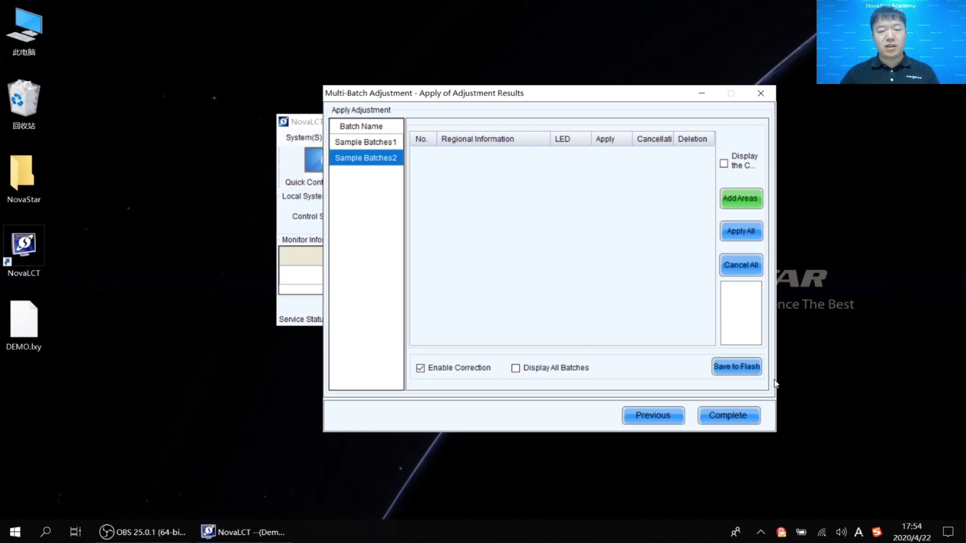
click(751, 417)
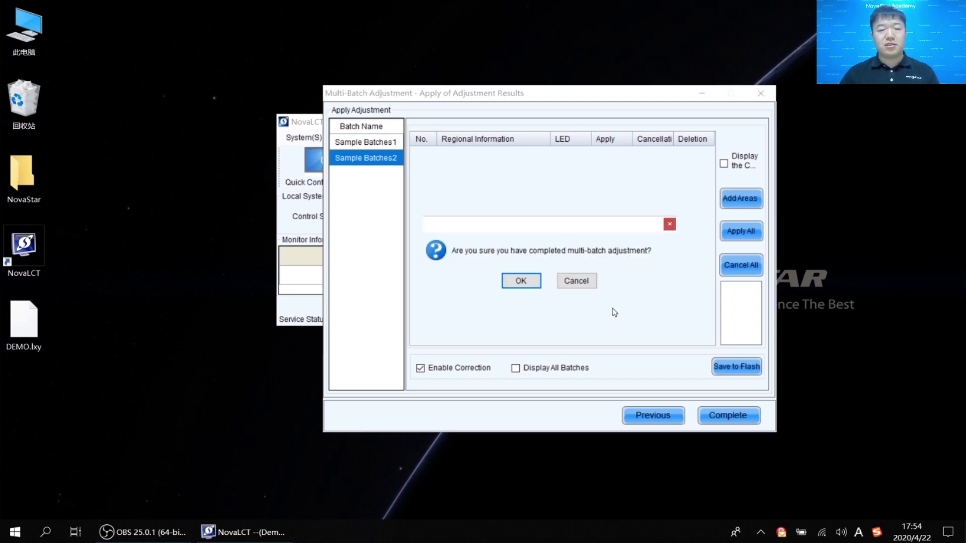
click(521, 281)
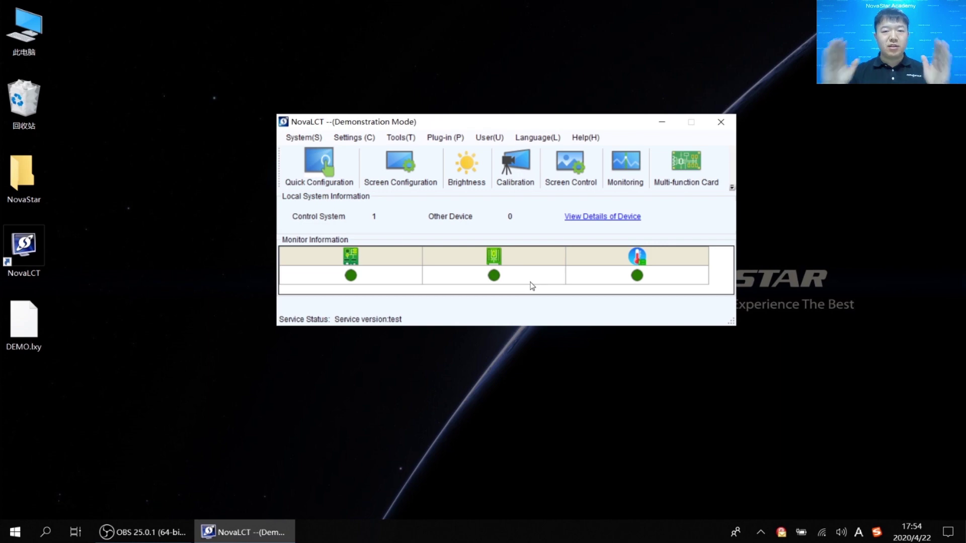